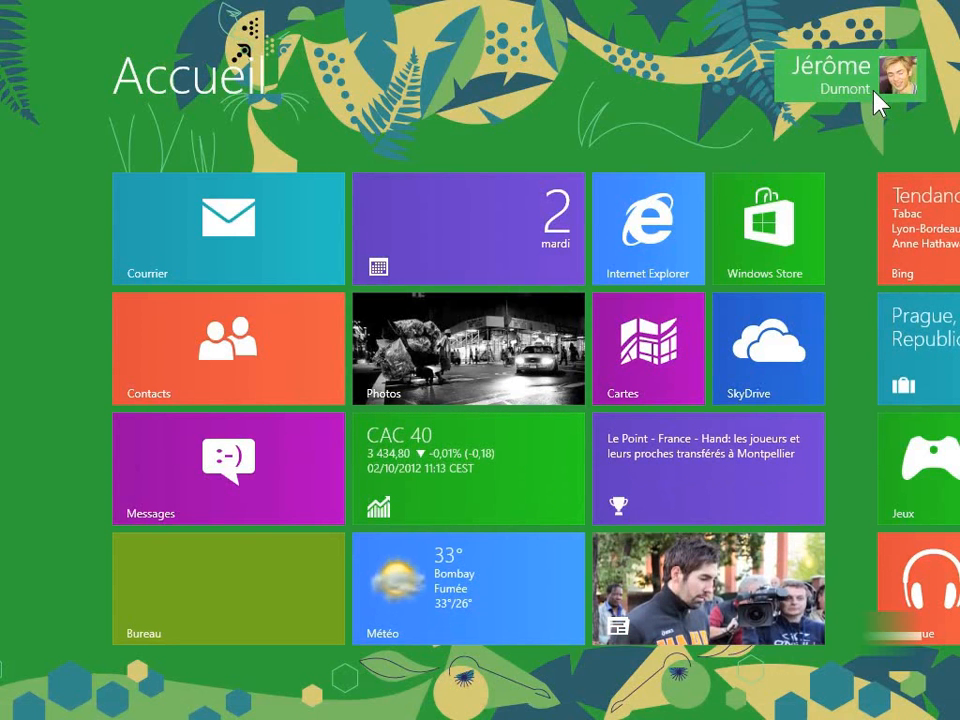
- Sign out of the current account and sign in to the administrator's account with the account password
{"action": "left_click", "coordinate": [852, 90]}
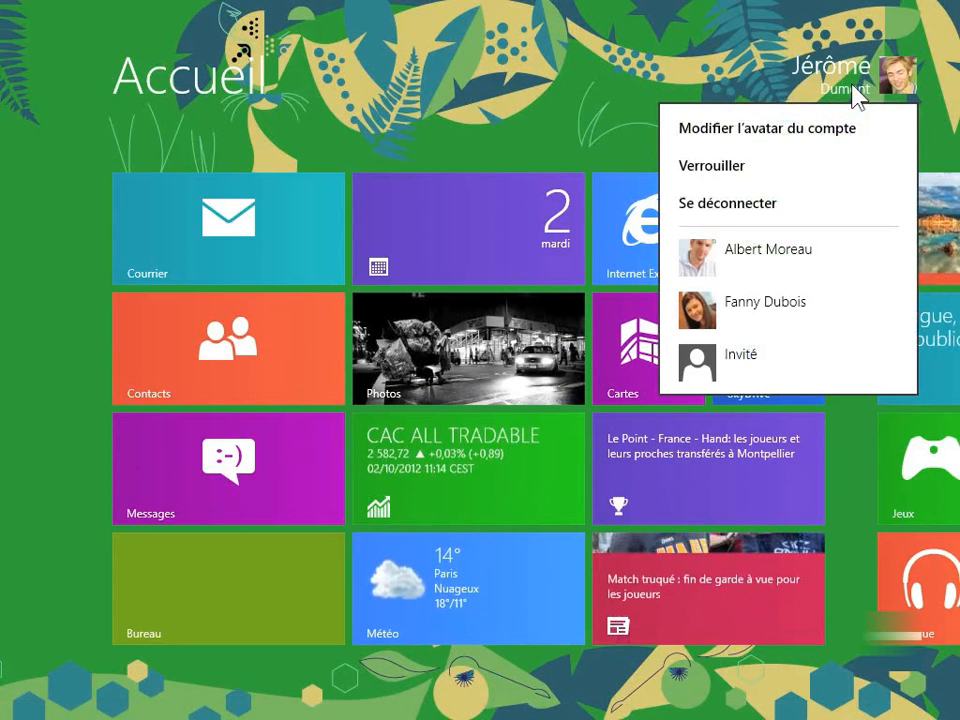
{"action": "left_click", "coordinate": [733, 206]}
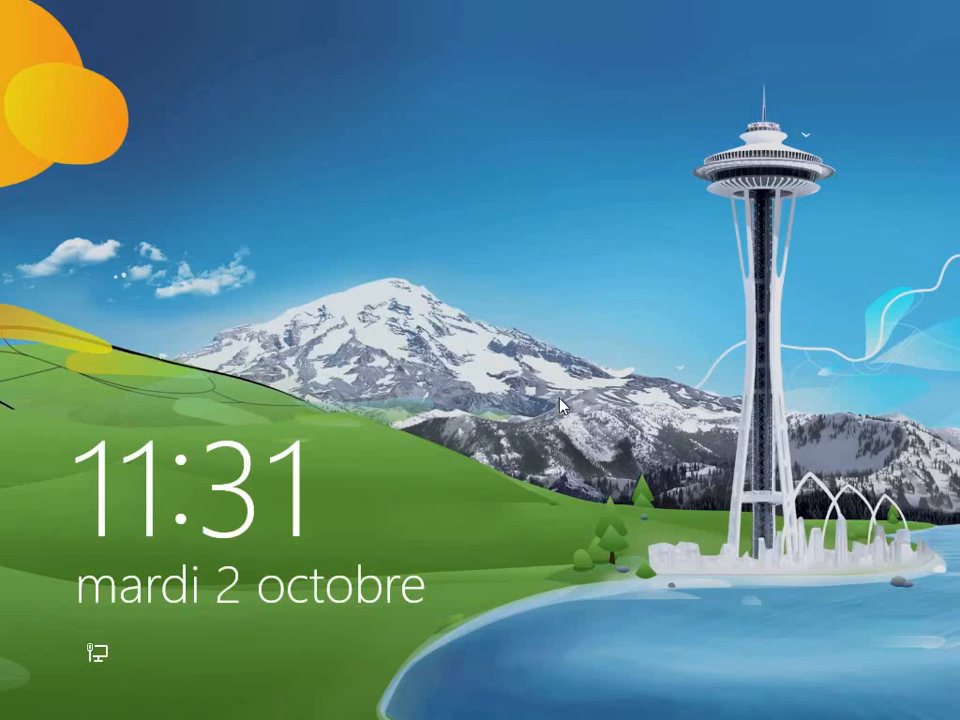
{"action": "left_click", "coordinate": [463, 555]}
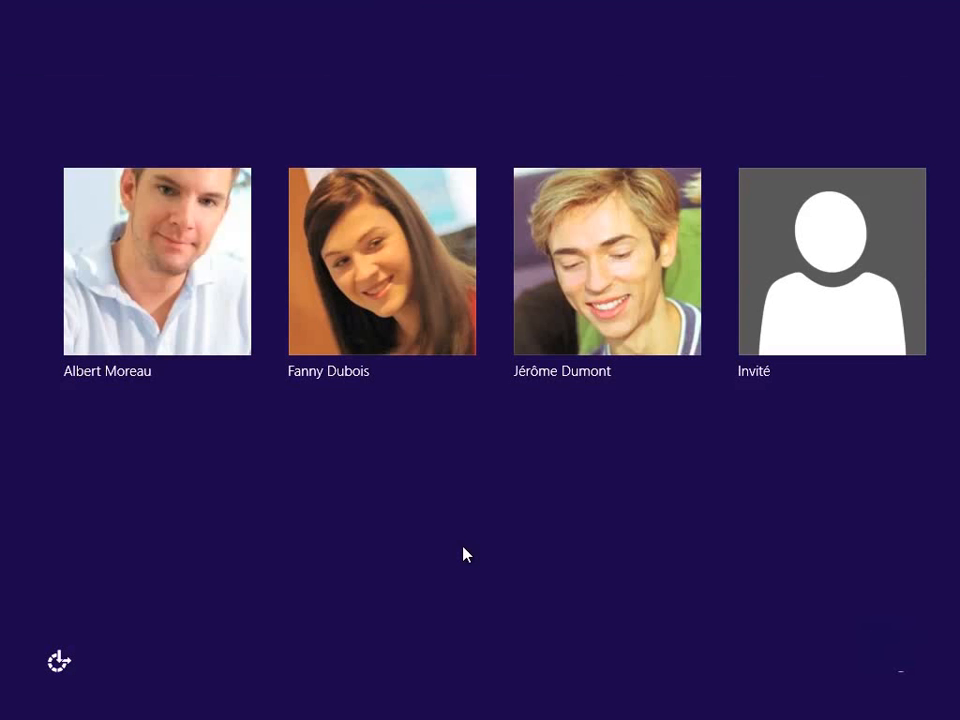
{"action": "left_click", "coordinate": [172, 318]}
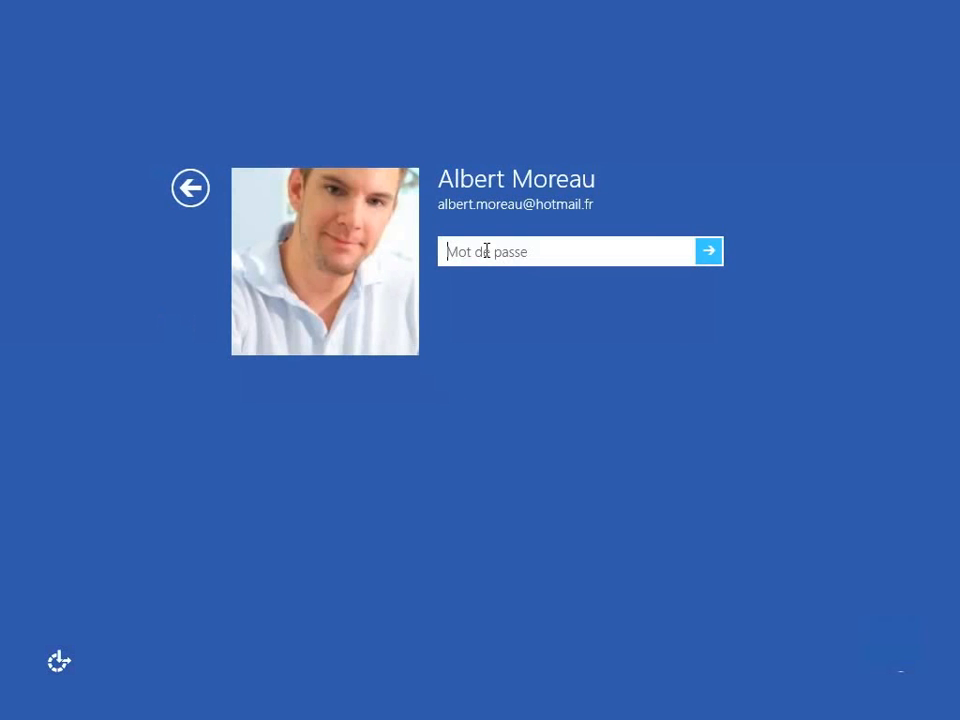
{"action": "type", "text": "********"}
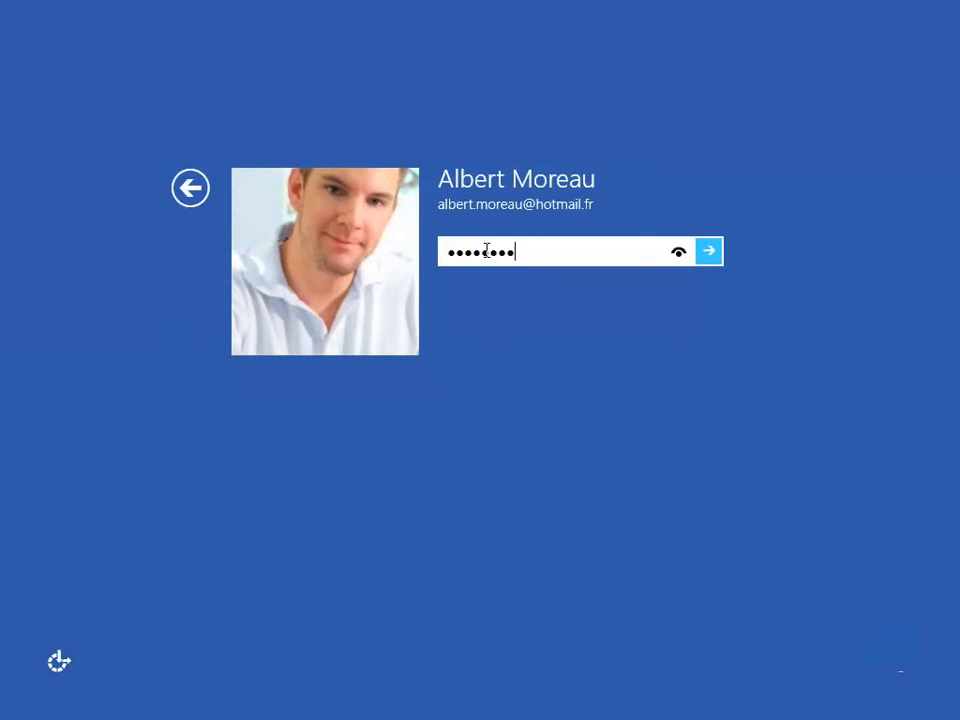
{"action": "key", "text": "Return"}
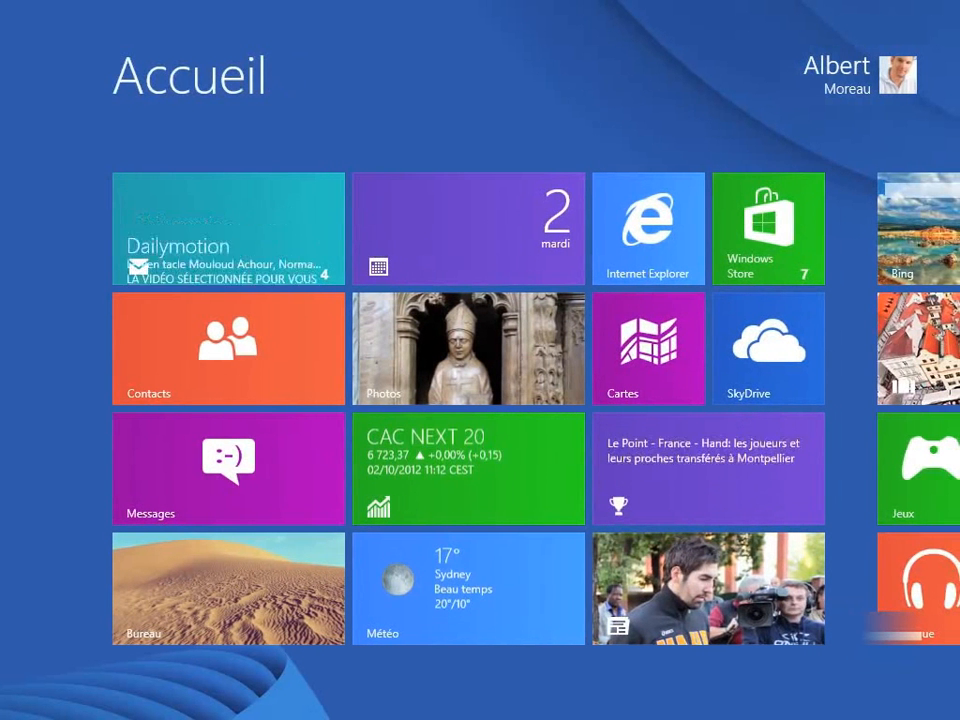
- Go to the desktop and open the Comptes d'utilisateurs page of the Control Panel by way of the desktop personalization settings
{"action": "left_click", "coordinate": [226, 553]}
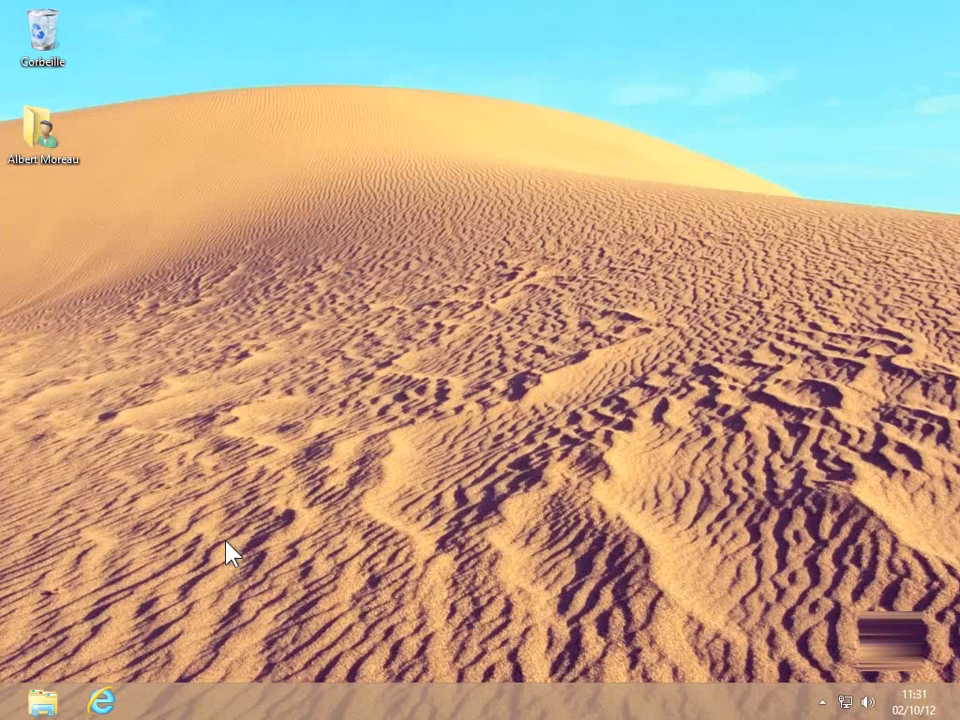
{"action": "right_click", "coordinate": [437, 348]}
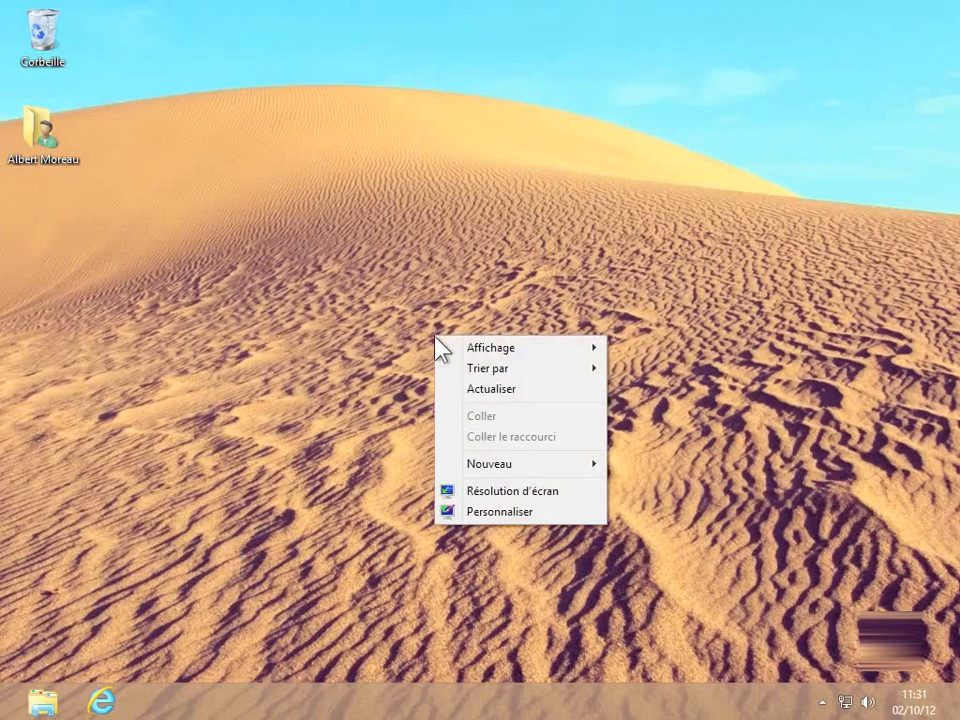
{"action": "left_click", "coordinate": [500, 512]}
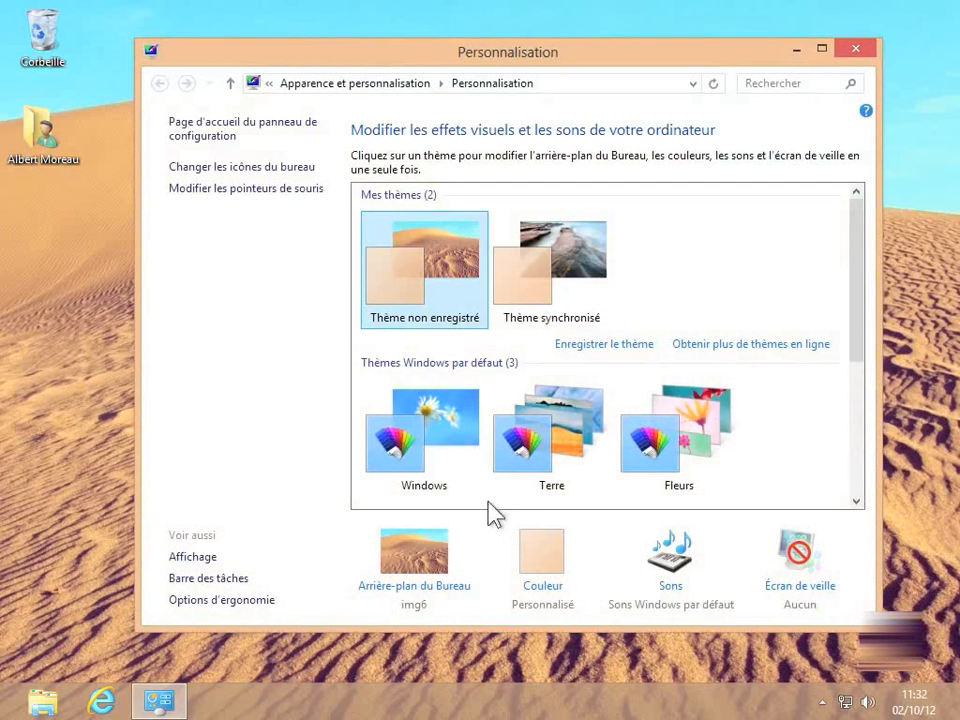
{"action": "left_click", "coordinate": [217, 133]}
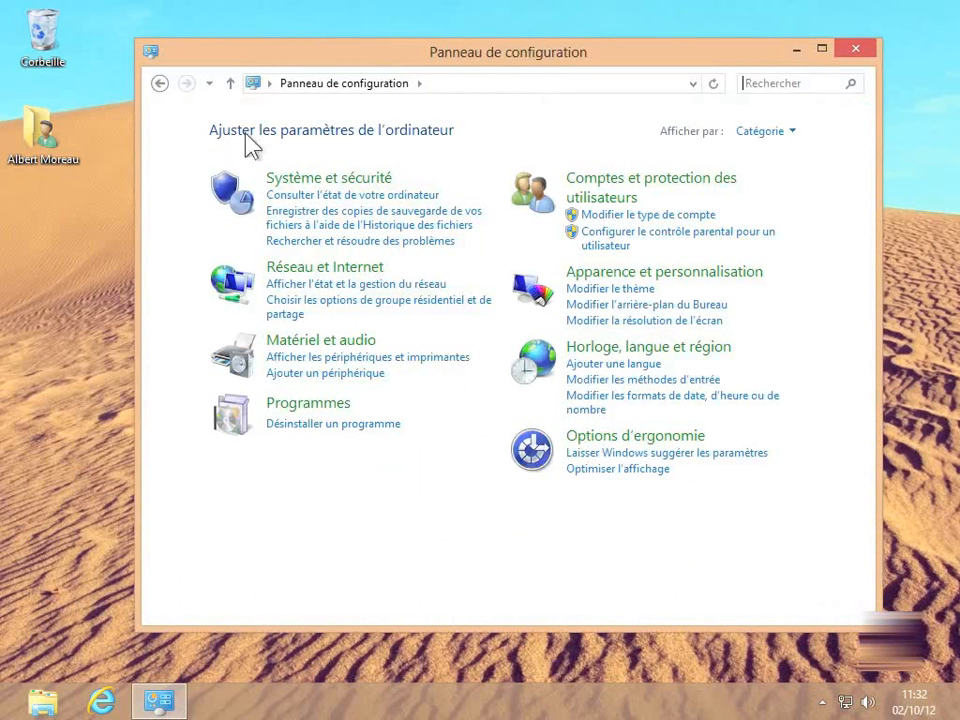
{"action": "left_click", "coordinate": [675, 187]}
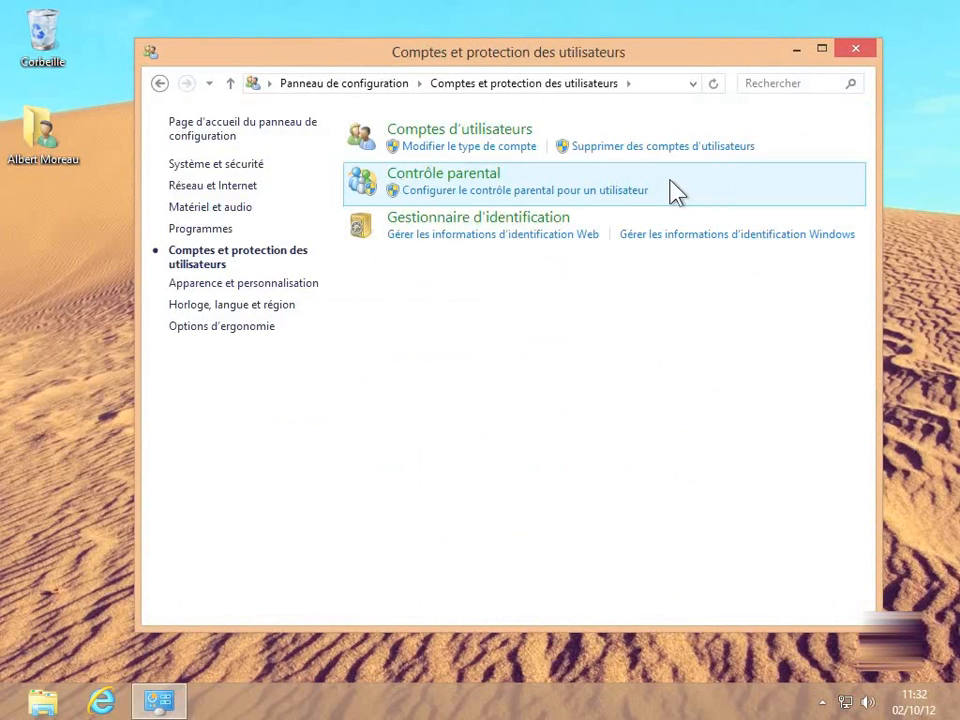
{"action": "left_click", "coordinate": [468, 142]}
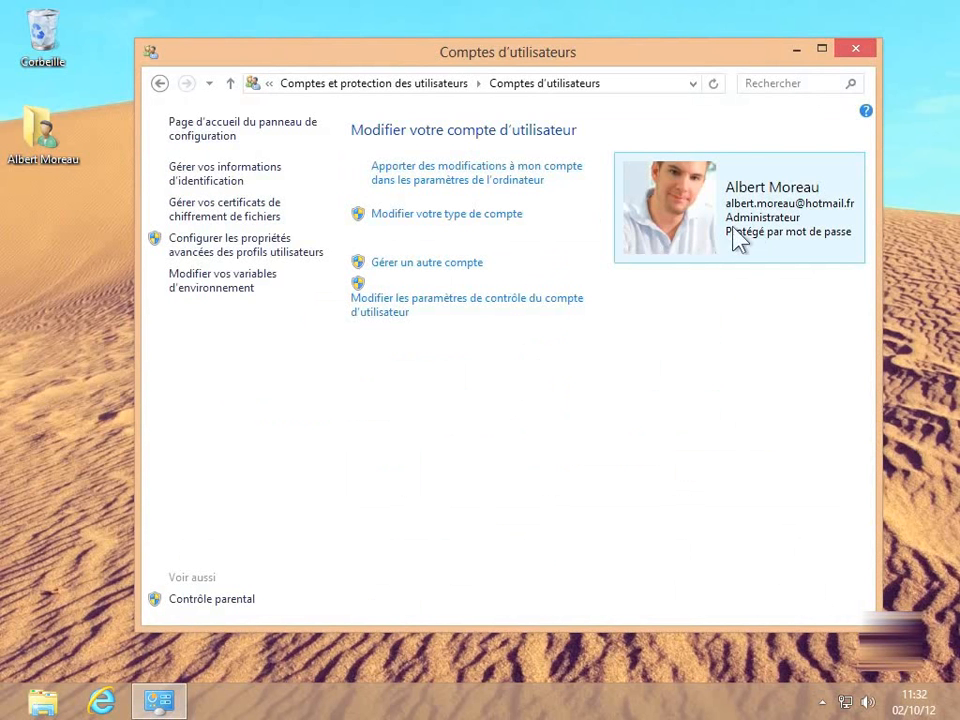
- Deactivate the Invité account from the page for managing other accounts
{"action": "left_click", "coordinate": [424, 264]}
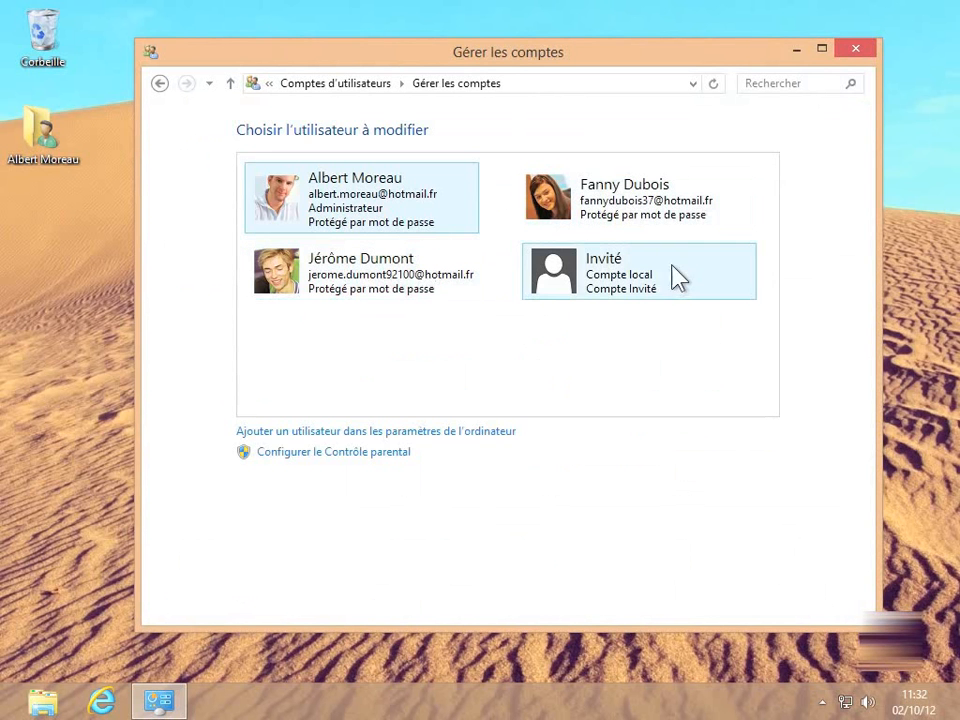
{"action": "left_click", "coordinate": [621, 269]}
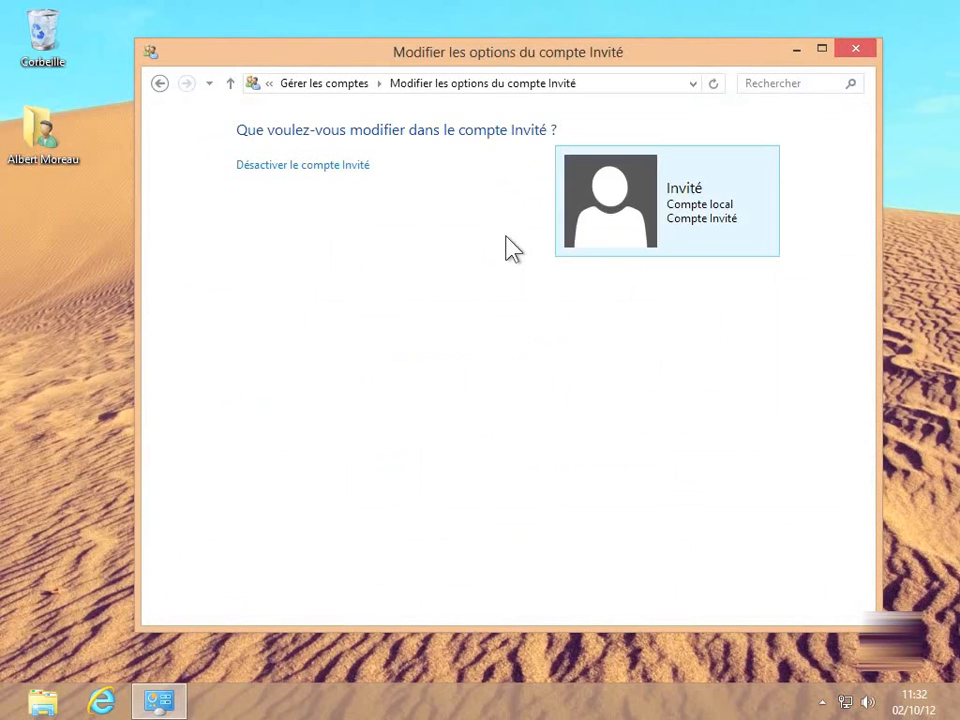
{"action": "left_click", "coordinate": [318, 166]}
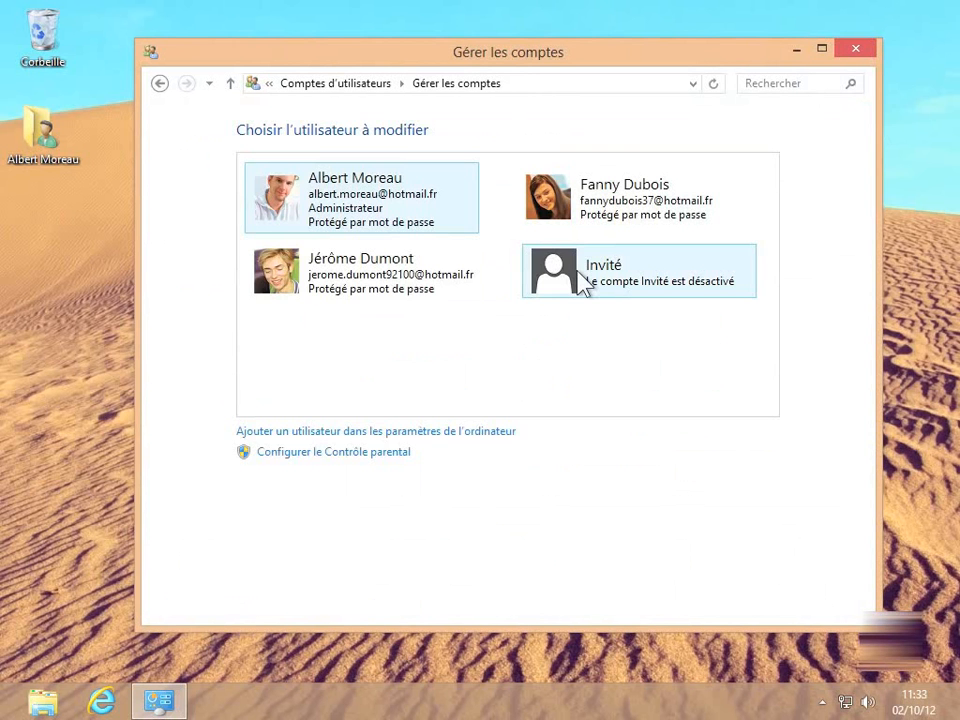
- Delete the standard user account previously signed in, keeping its files, and close the account management window
{"action": "left_click", "coordinate": [322, 282]}
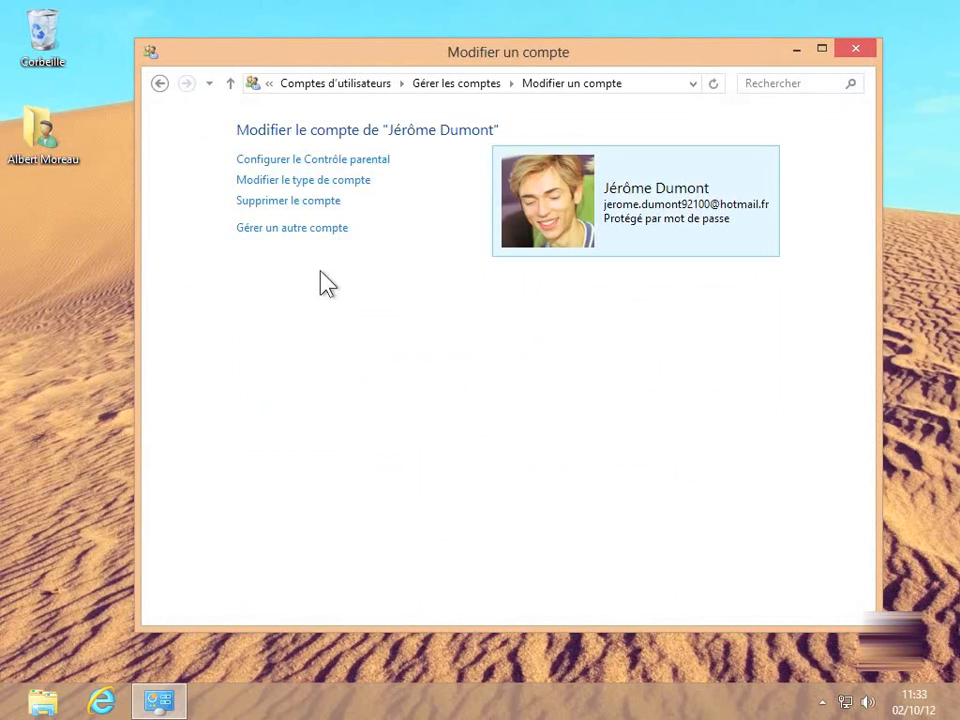
{"action": "left_click", "coordinate": [279, 201]}
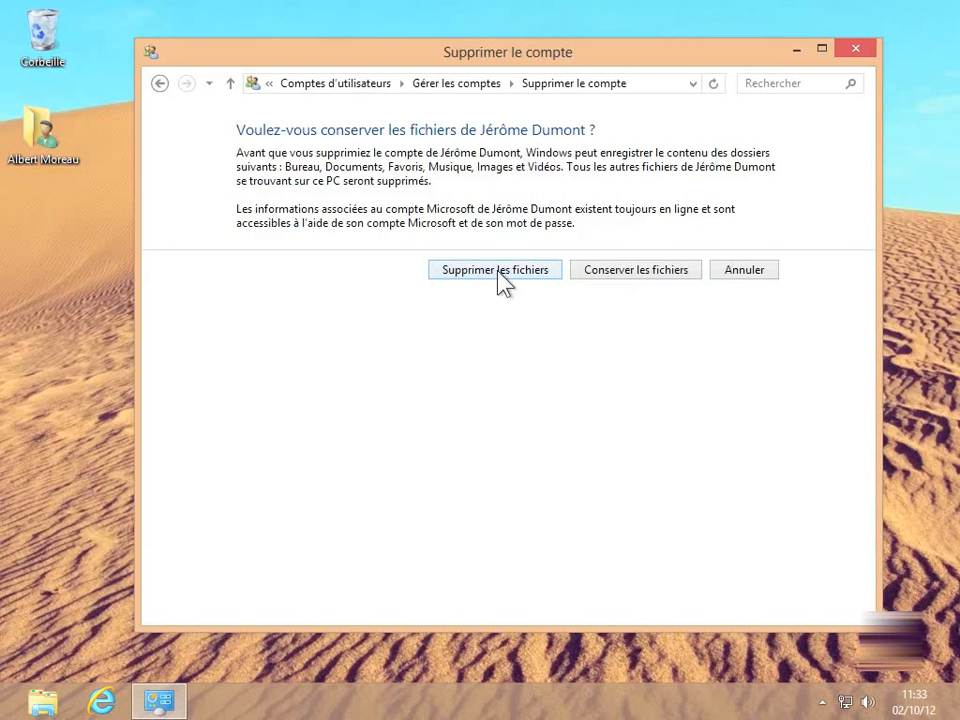
{"action": "left_click", "coordinate": [641, 280]}
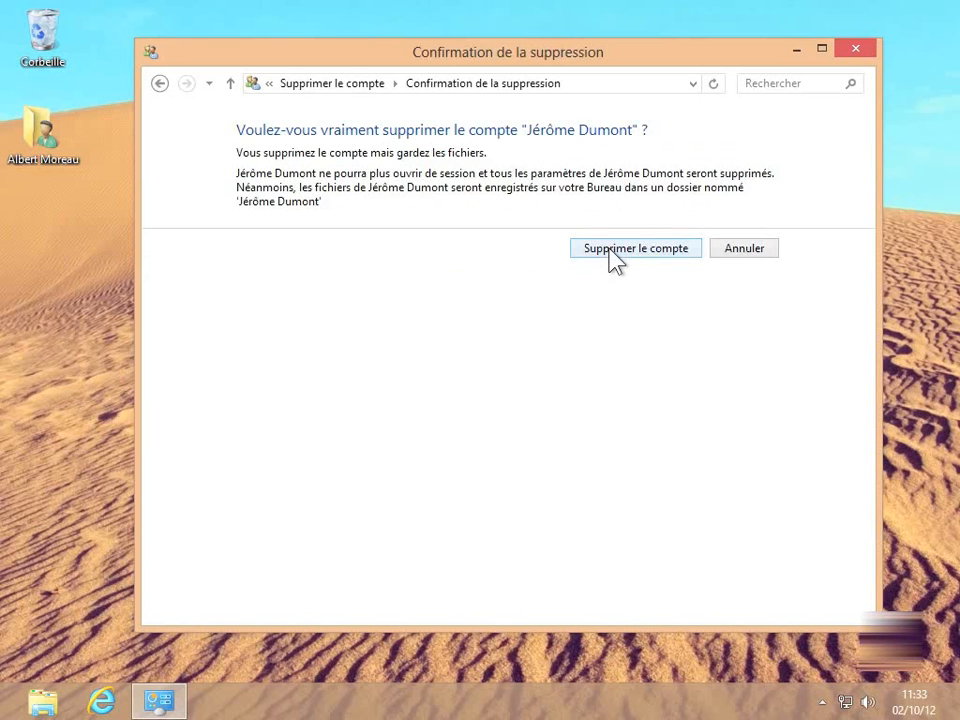
{"action": "left_click", "coordinate": [610, 252]}
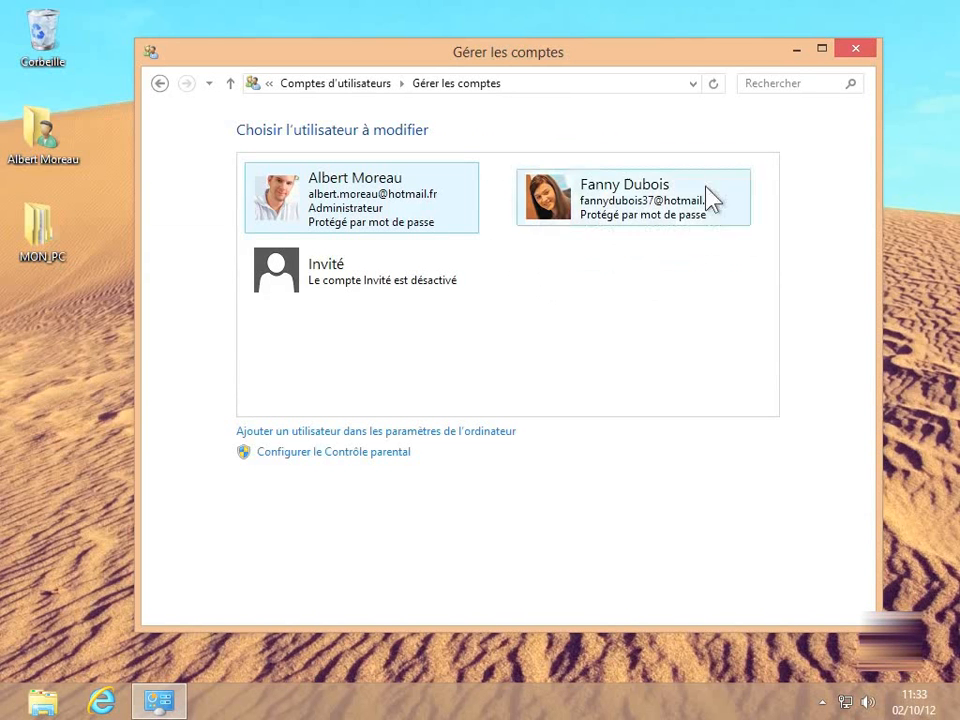
{"action": "left_click", "coordinate": [870, 56]}
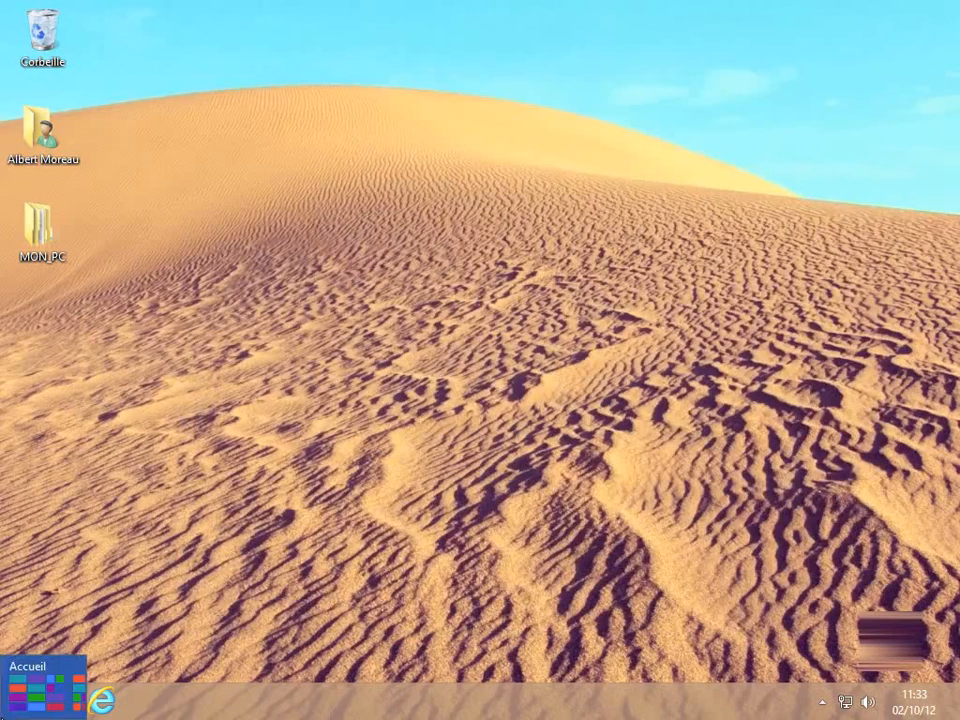
- Check which other accounts the Start screen's user menu offers, and return to the desktop
{"action": "left_click", "coordinate": [8, 713]}
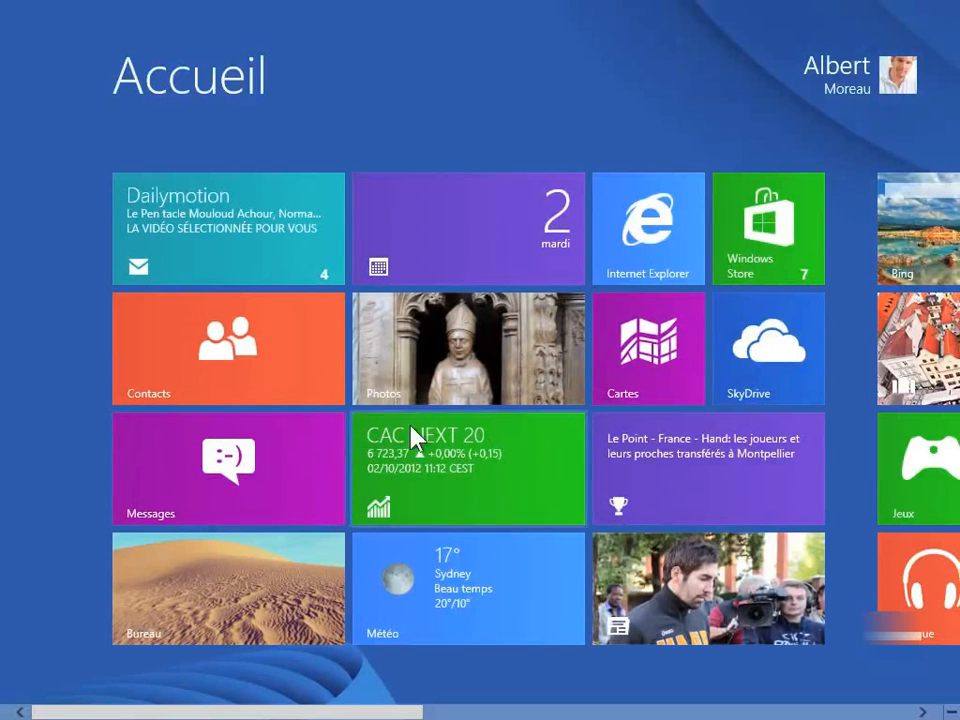
{"action": "left_click", "coordinate": [846, 88]}
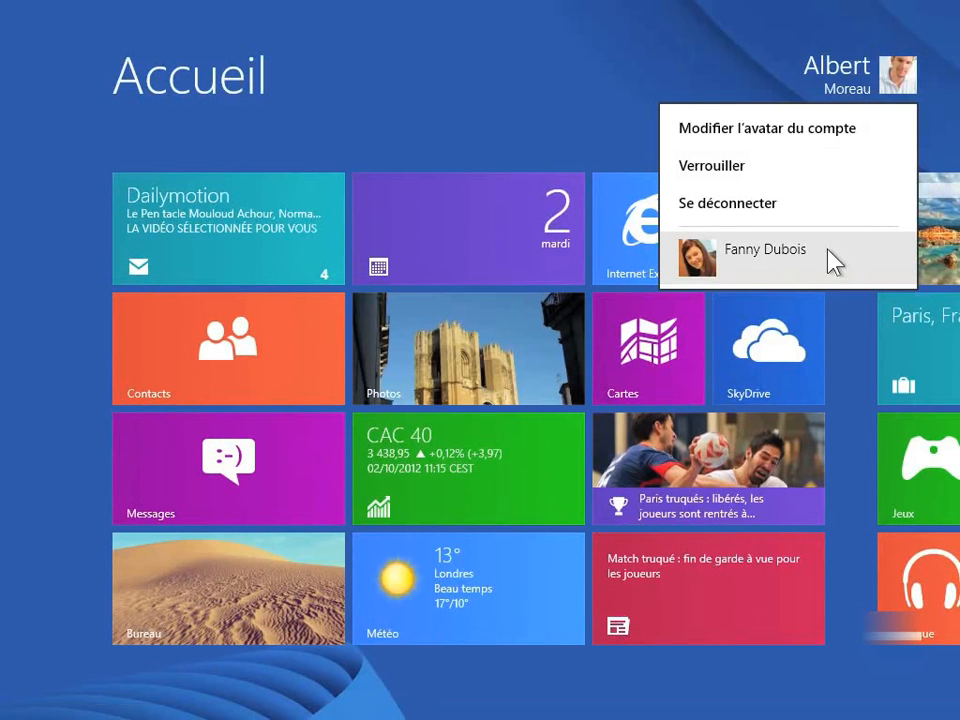
{"action": "left_click", "coordinate": [270, 565]}
{"action": "left_click", "coordinate": [251, 574]}
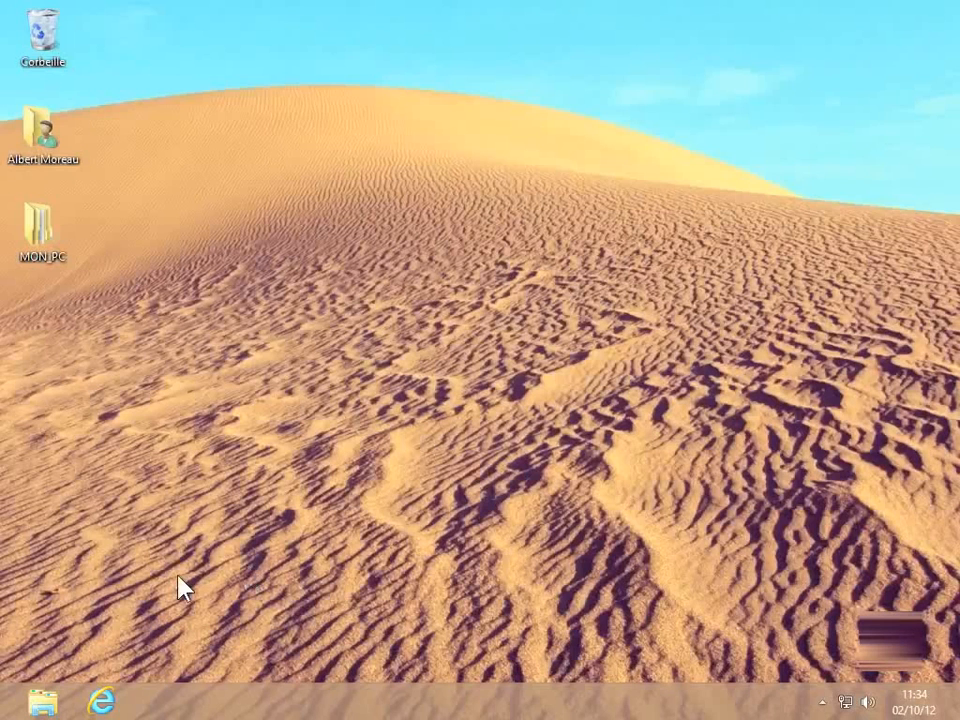
- Examine the user folders in Utilisateurs on Disque local (C:), and close File Explorer
{"action": "left_click", "coordinate": [44, 704]}
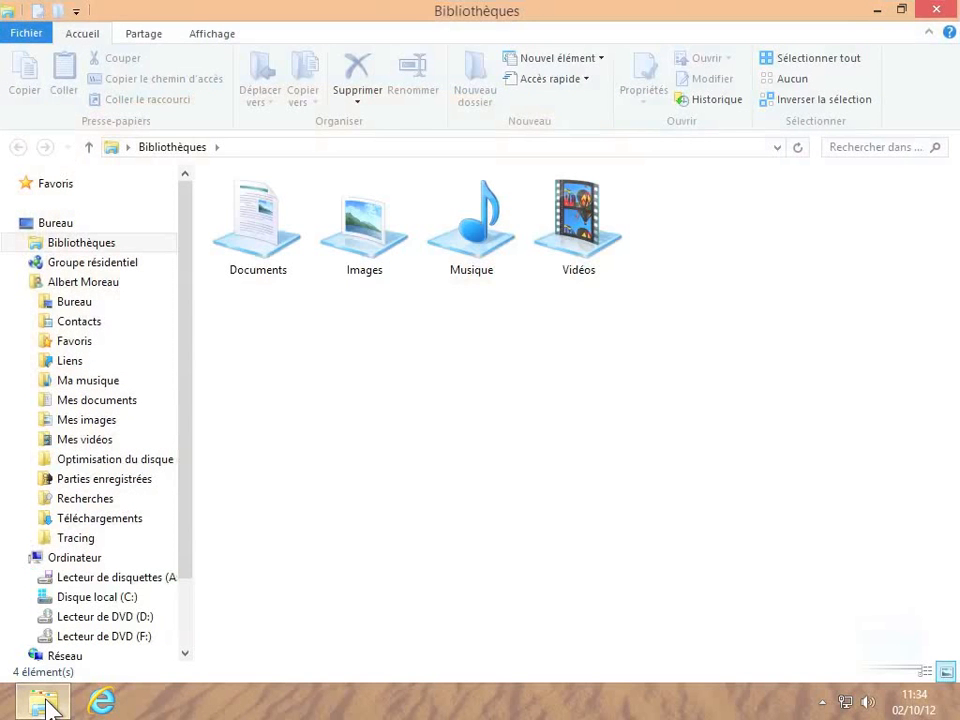
{"action": "left_click", "coordinate": [58, 564]}
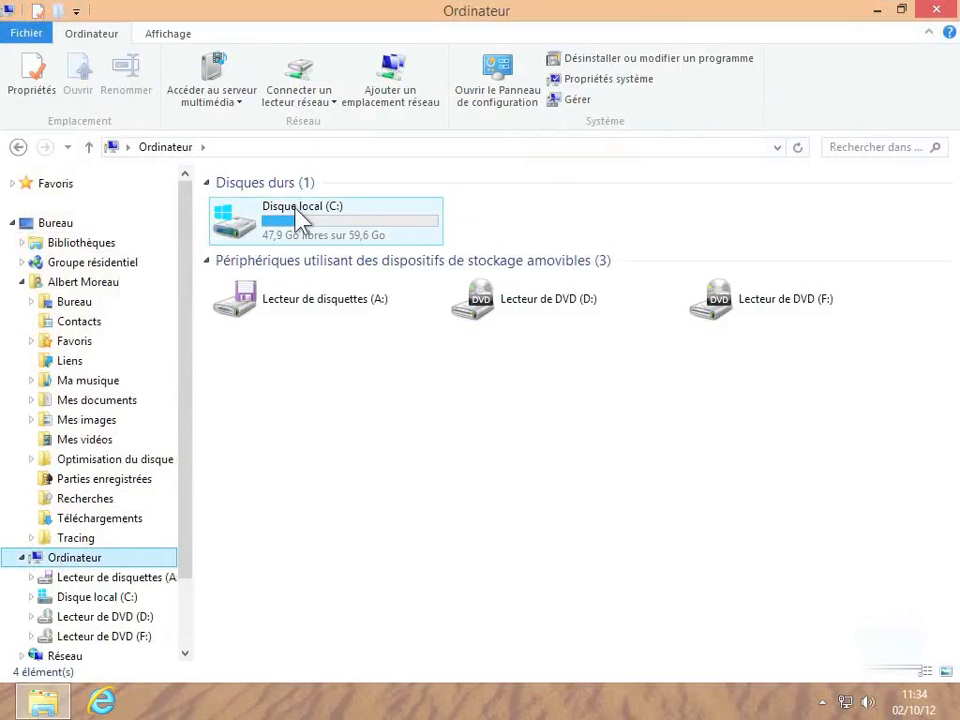
{"action": "double_click", "coordinate": [298, 218]}
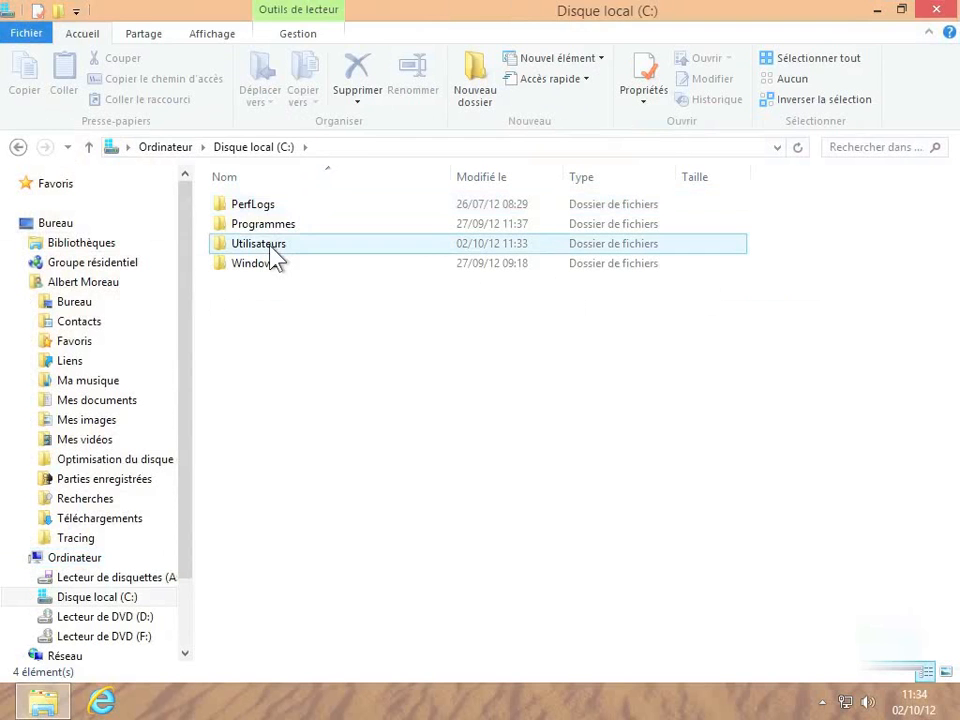
{"action": "double_click", "coordinate": [276, 250]}
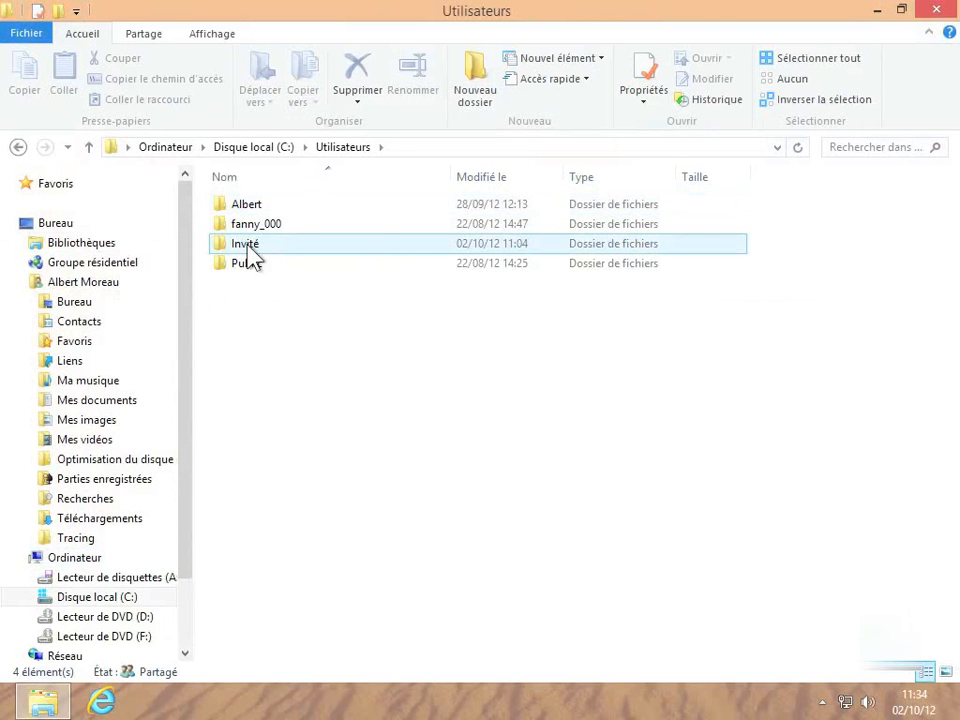
{"action": "left_click", "coordinate": [938, 12]}
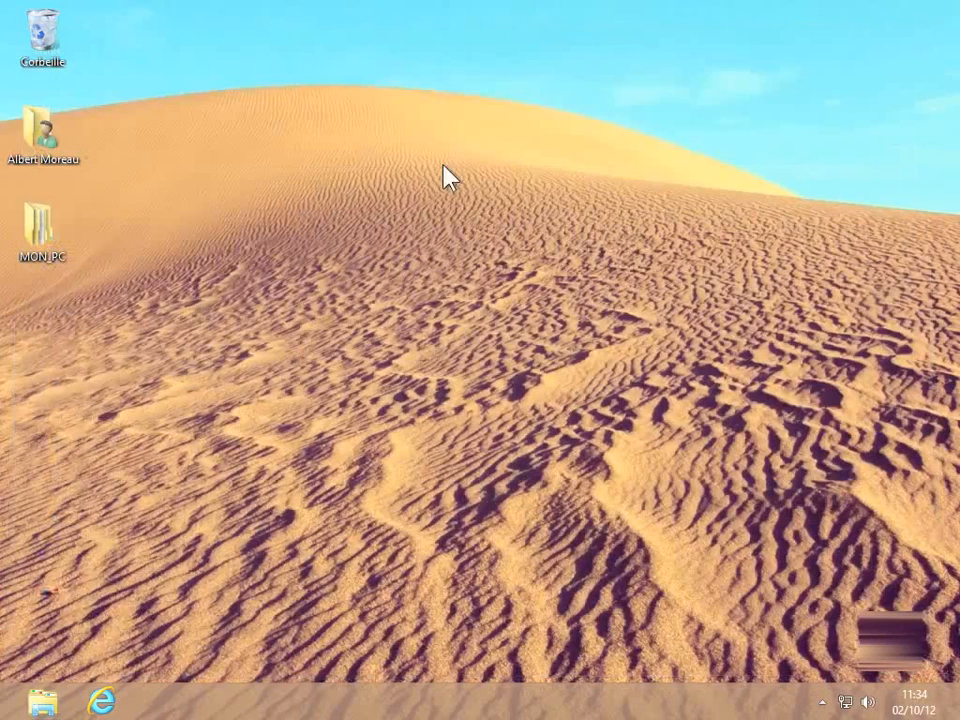
- Examine the deleted account's saved folders inside the desktop folder MON_PC, and close the window
{"action": "double_click", "coordinate": [45, 238]}
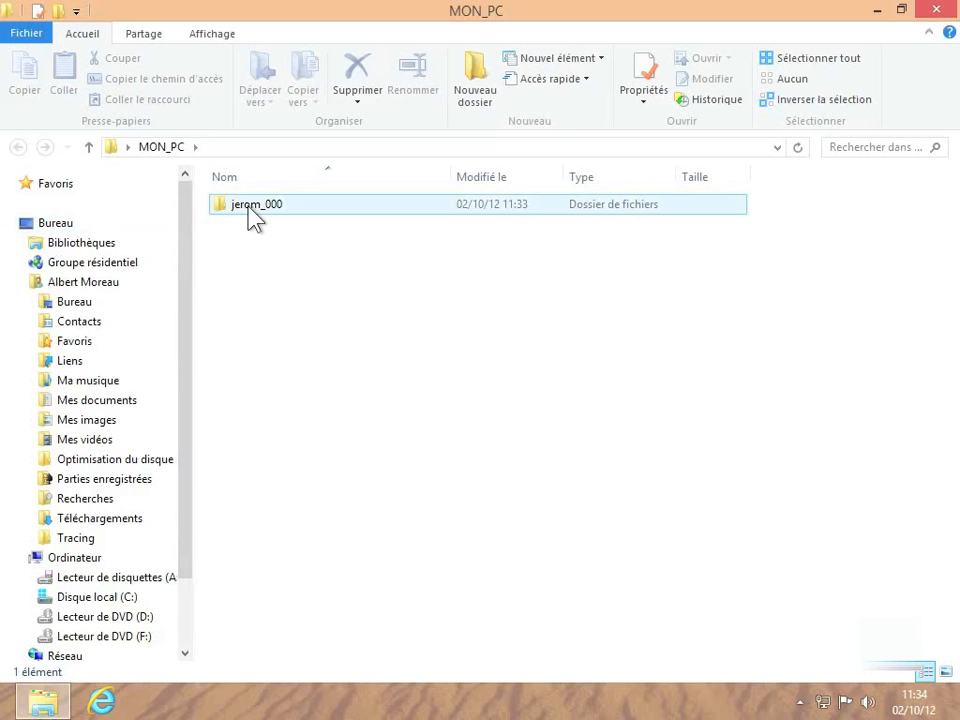
{"action": "double_click", "coordinate": [250, 212]}
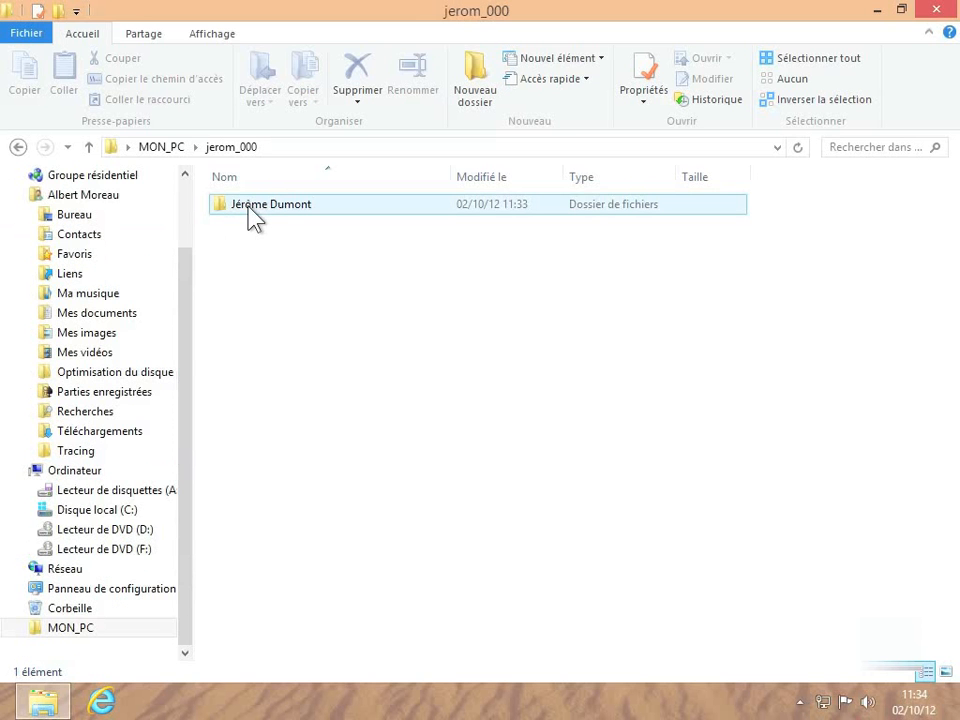
{"action": "double_click", "coordinate": [255, 218]}
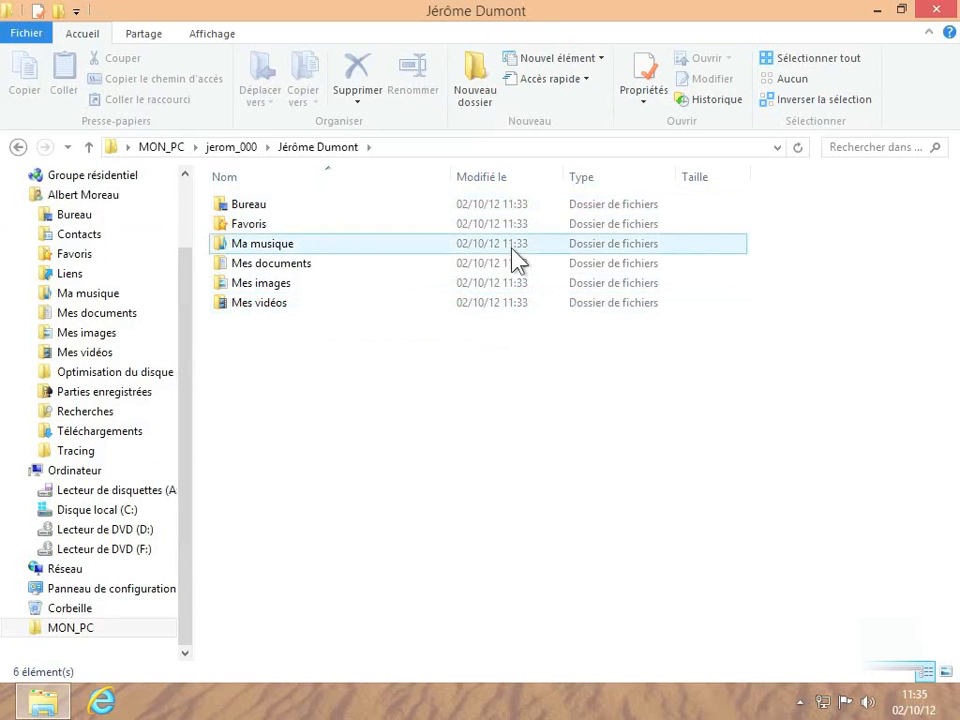
{"action": "left_click", "coordinate": [939, 7]}
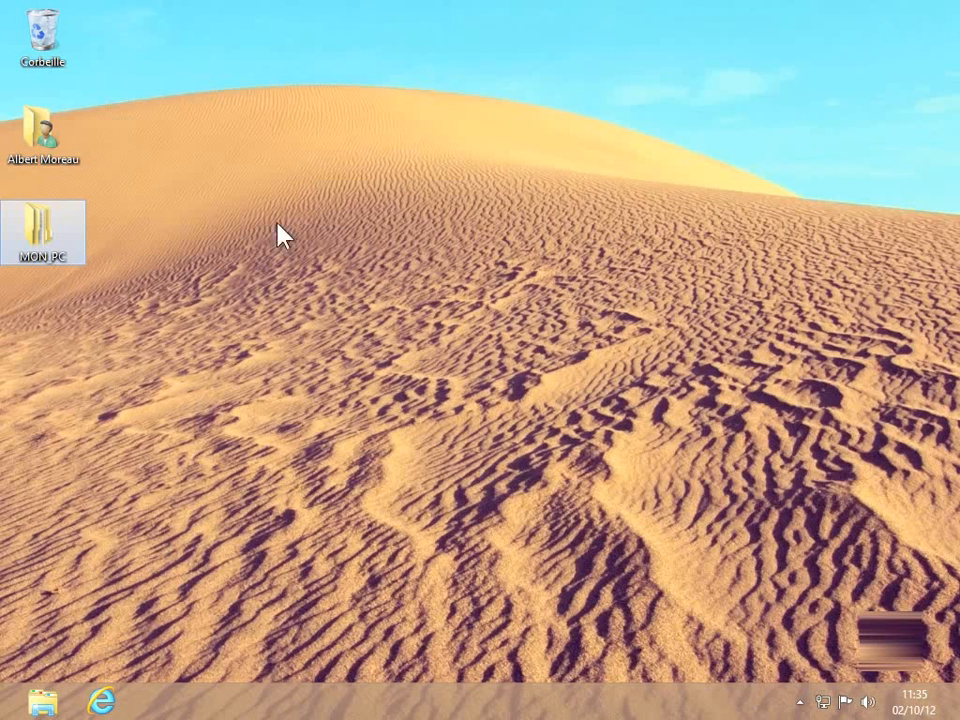
- Delete the MON_PC folder from the desktop and permanently empty the Recycle Bin
{"action": "left_click", "coordinate": [45, 240]}
{"action": "right_click", "coordinate": [35, 231]}
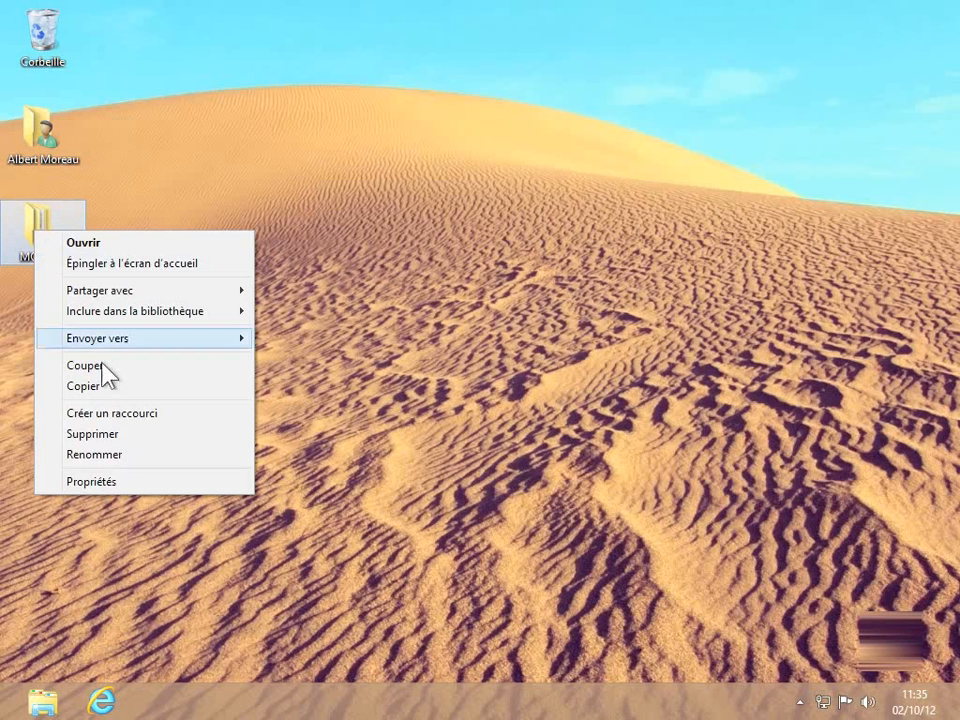
{"action": "left_click", "coordinate": [102, 435]}
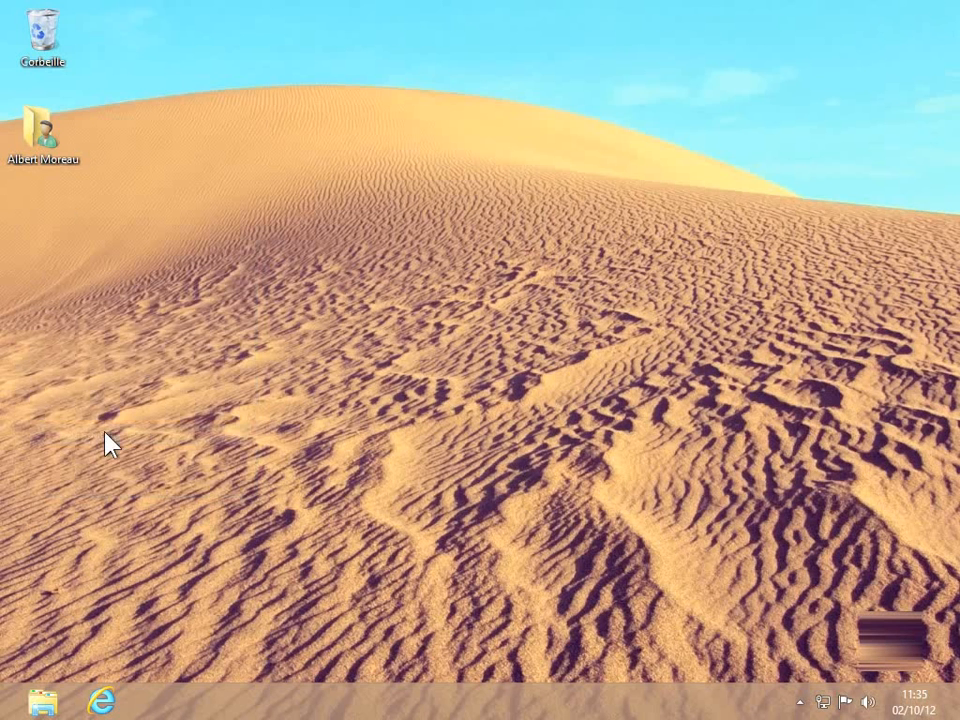
{"action": "right_click", "coordinate": [45, 32]}
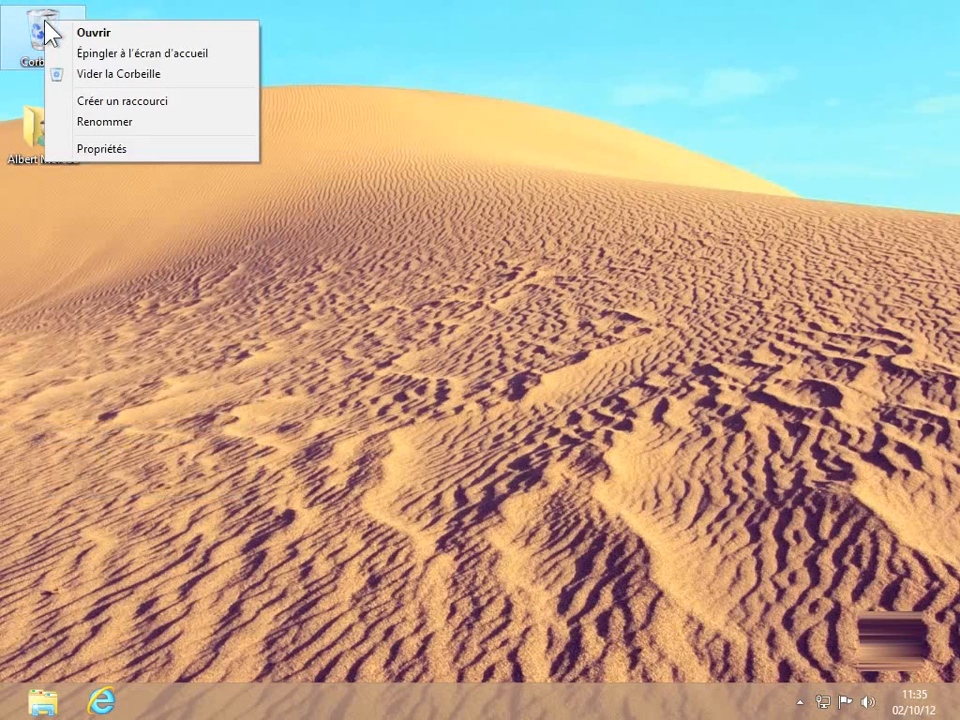
{"action": "left_click", "coordinate": [101, 73]}
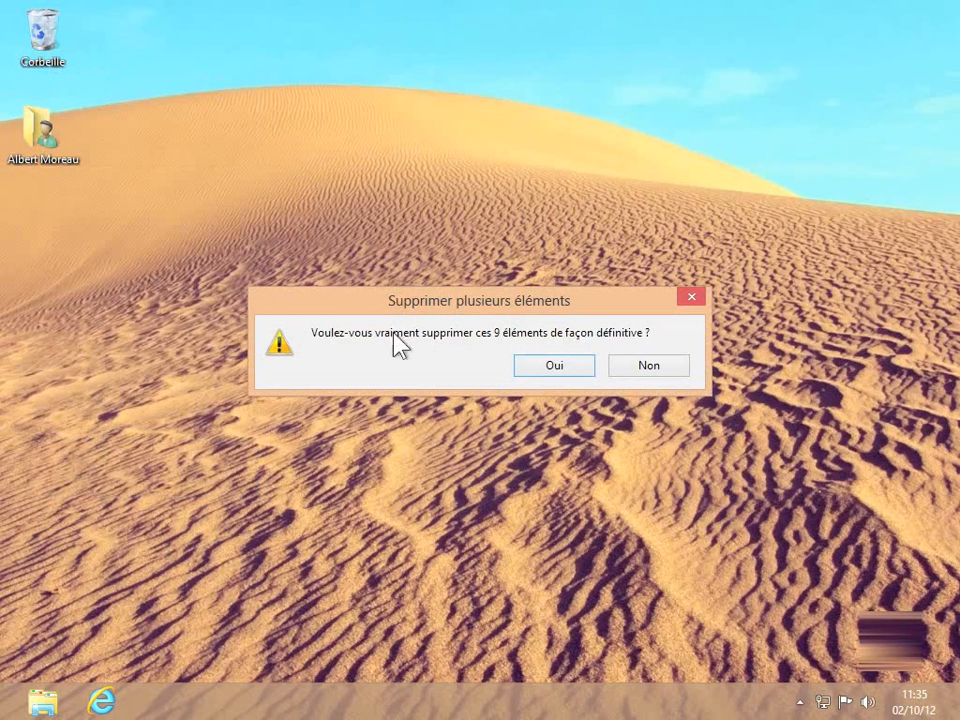
{"action": "left_click", "coordinate": [566, 369]}
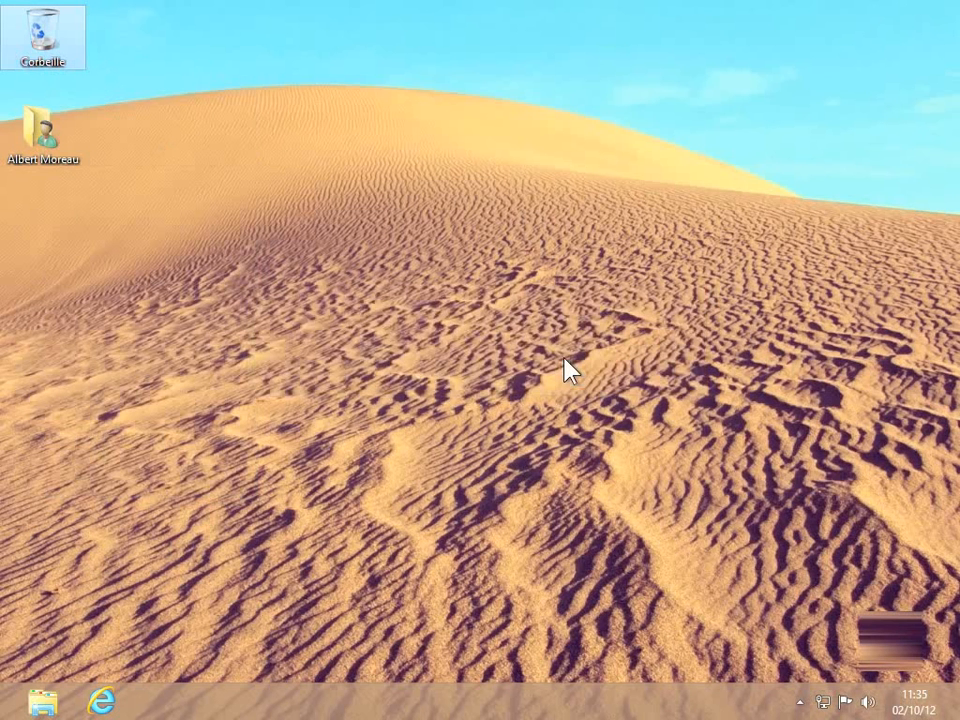